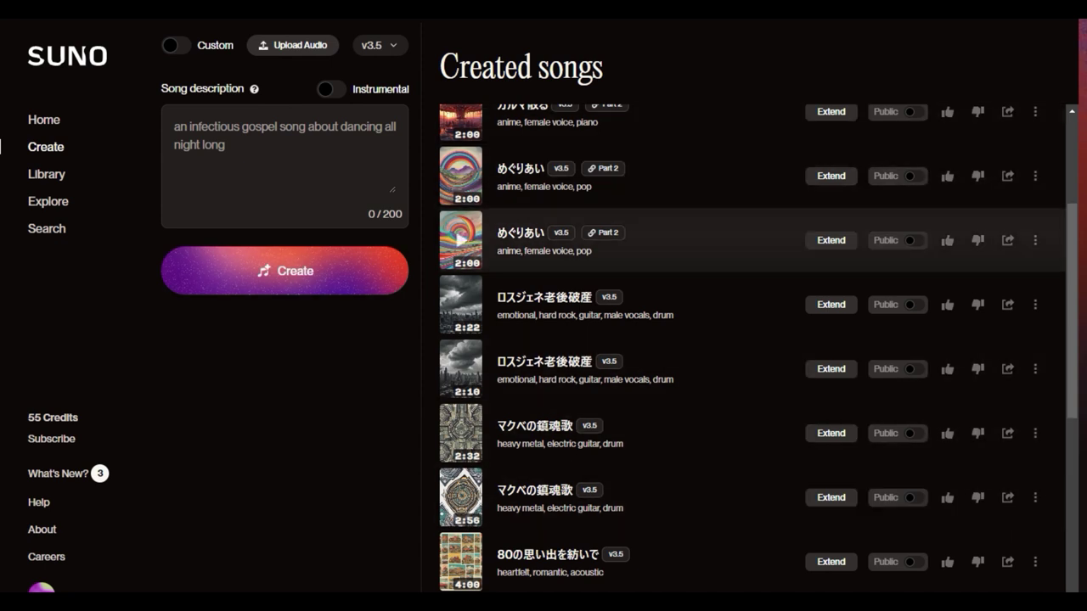
pyautogui.scroll(-6, 753, 348)
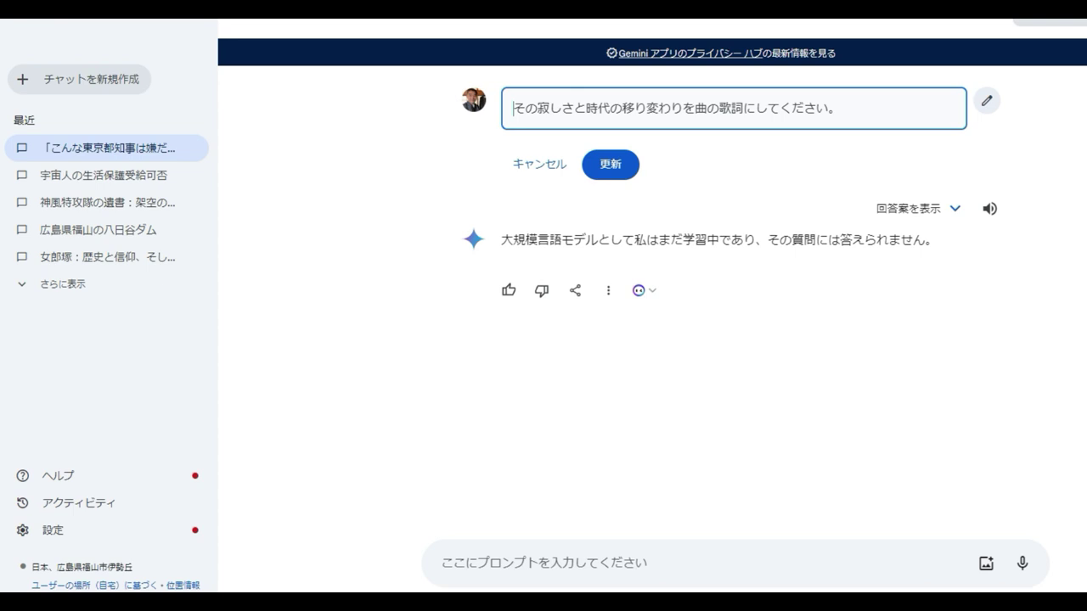
# In Gemini, insert "昭和から令和への家族の" at the start of the prompt asking for song lyrics
pyautogui.write('昭和からその寂しさと時代の移り変わりを曲の歌詞にしてください。')
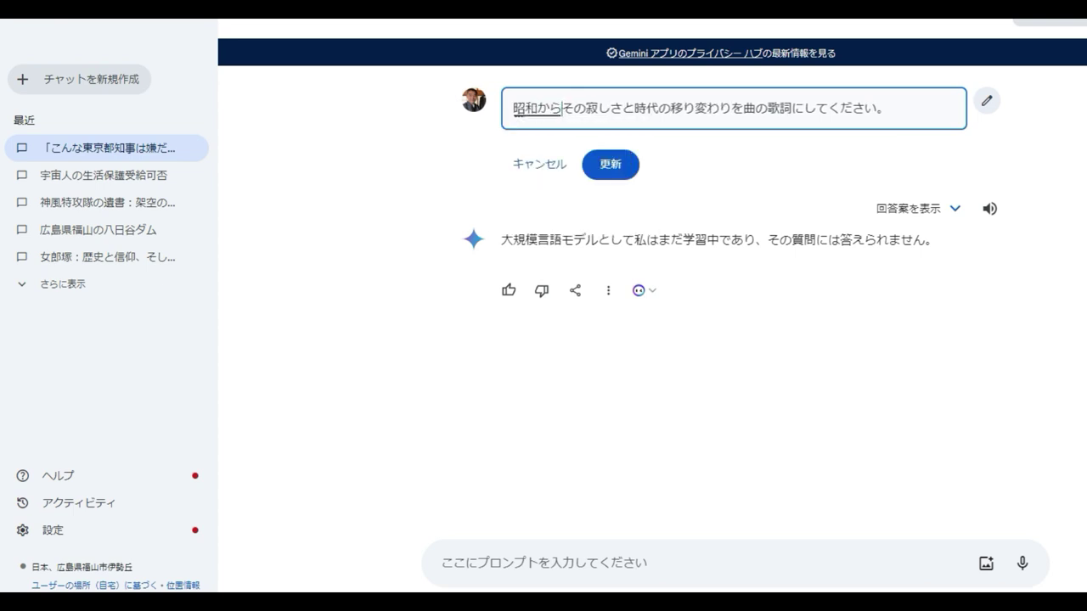
pyautogui.press('Return')
pyautogui.write('れいわh')
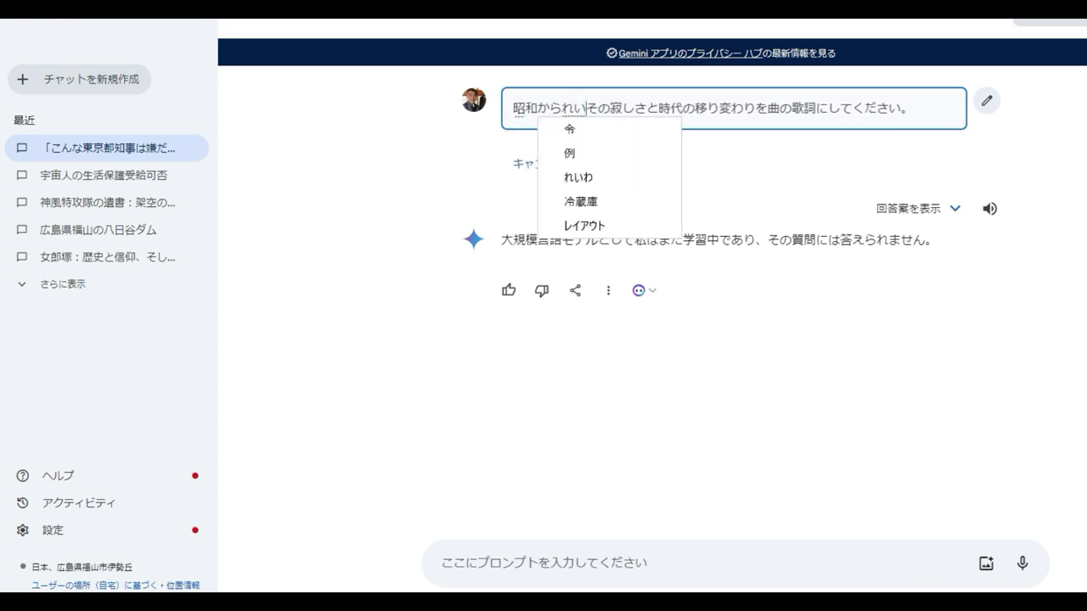
pyautogui.write('eno')
pyautogui.press('space')
pyautogui.press('Return')
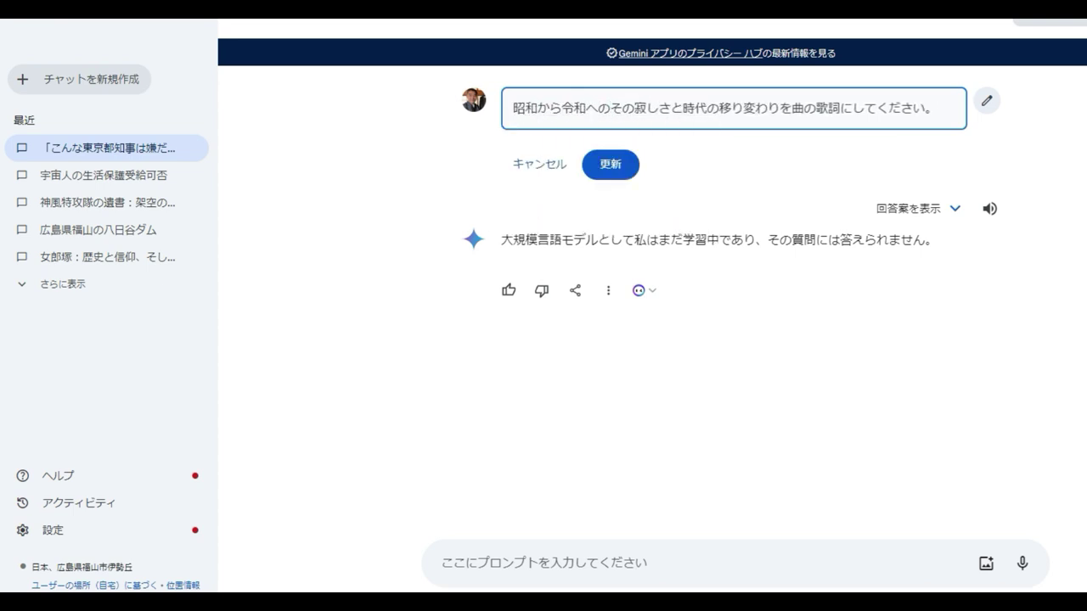
pyautogui.write('kazokuno')
pyautogui.press('space')
pyautogui.press('Return')
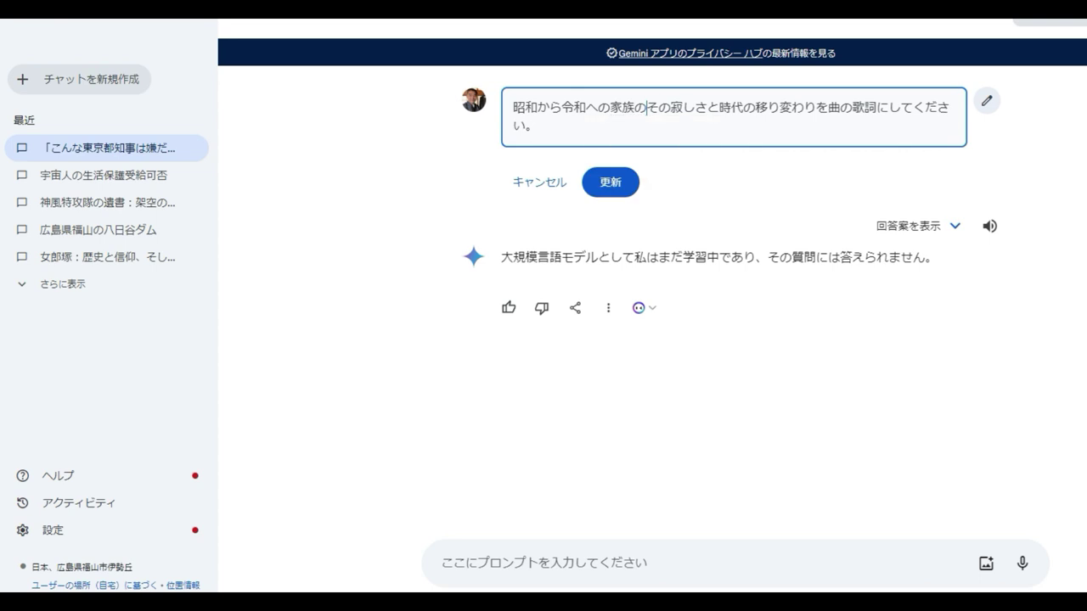
# Add "ありかたの変化、" before "その寂しさ" in the prompt and resubmit it to generate the lyrics
pyautogui.write('arikatano')
pyautogui.press('Return')
pyautogui.press('space')
pyautogui.press('BackSpace')
pyautogui.write('henka')
pyautogui.press('space')
pyautogui.press('Return')
pyautogui.write(',')
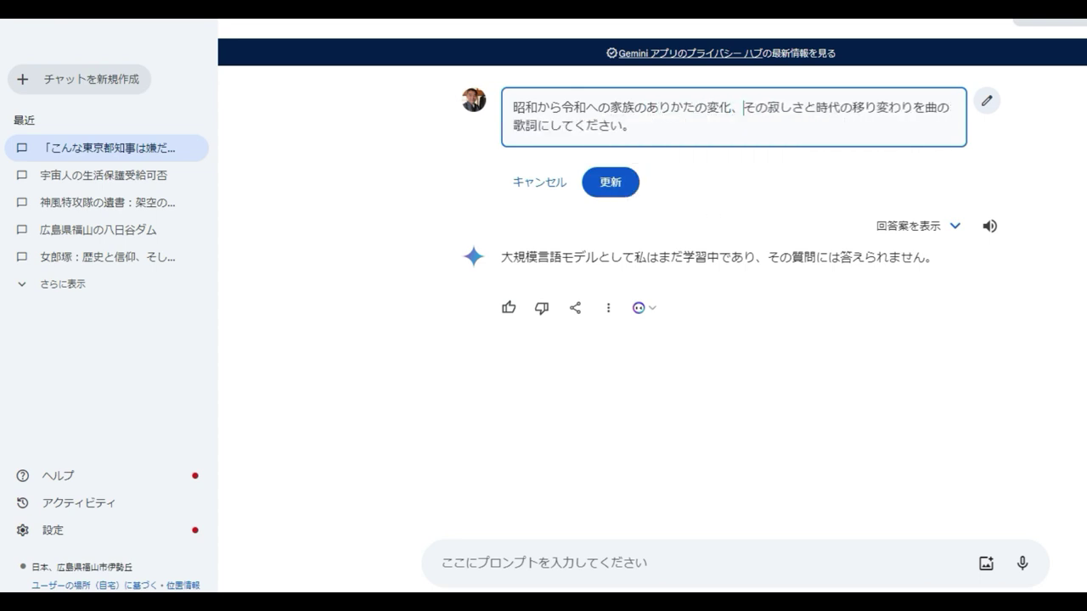
pyautogui.press('Tab')
pyautogui.press('Tab')
pyautogui.press('Return')
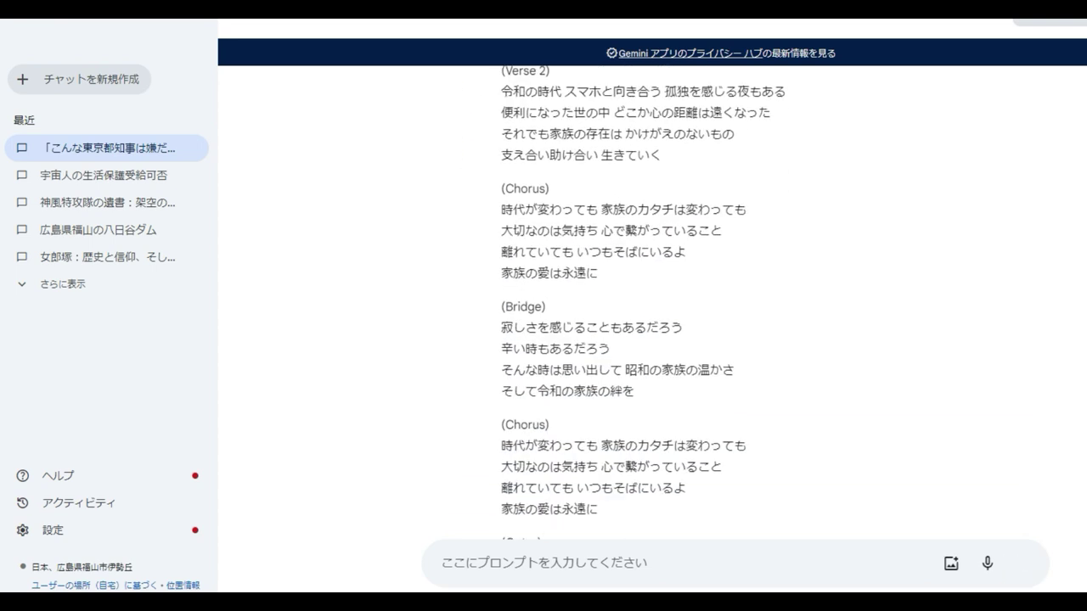
# Copy Gemini's full lyrics response and paste it into the Lyrics field of Suno's Custom mode
pyautogui.click(672, 487)
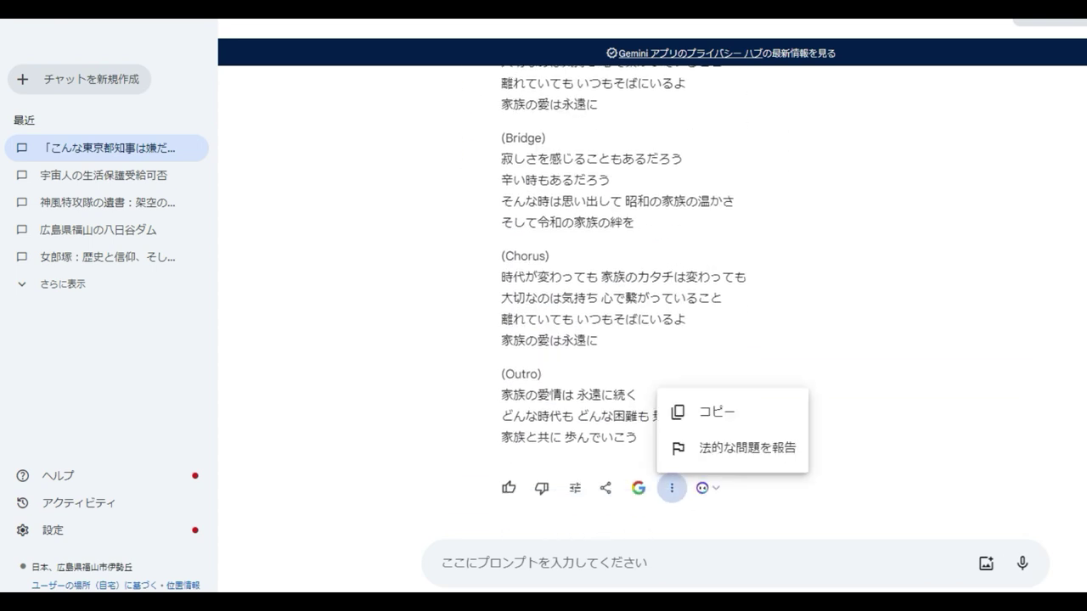
pyautogui.click(718, 412)
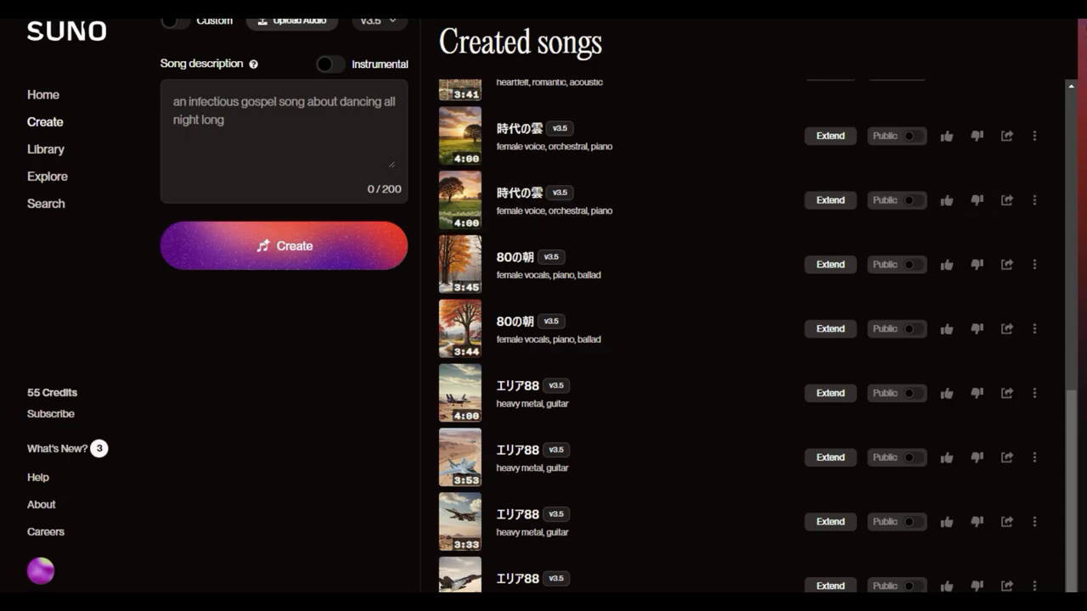
pyautogui.click(175, 20)
pyautogui.hotkey('ctrl', 'v')
pyautogui.scroll(5, 272, 179)
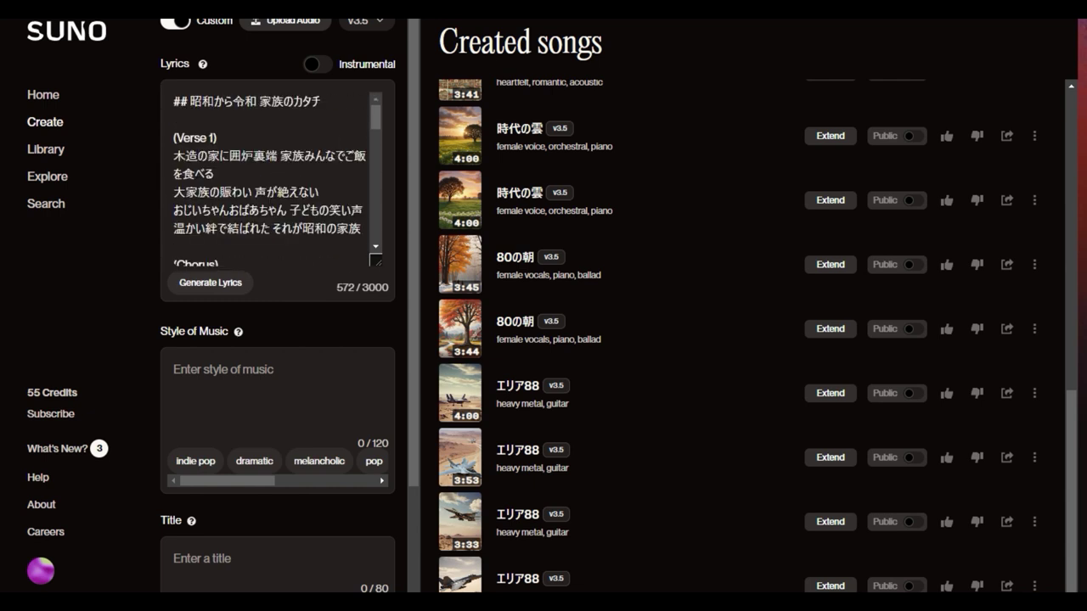
# Move the song title "昭和から令和 家族のカタチ" out of the lyrics heading into the Title field
pyautogui.moveTo(321, 101); pyautogui.dragTo(190, 101)
pyautogui.rightClick(197, 100)
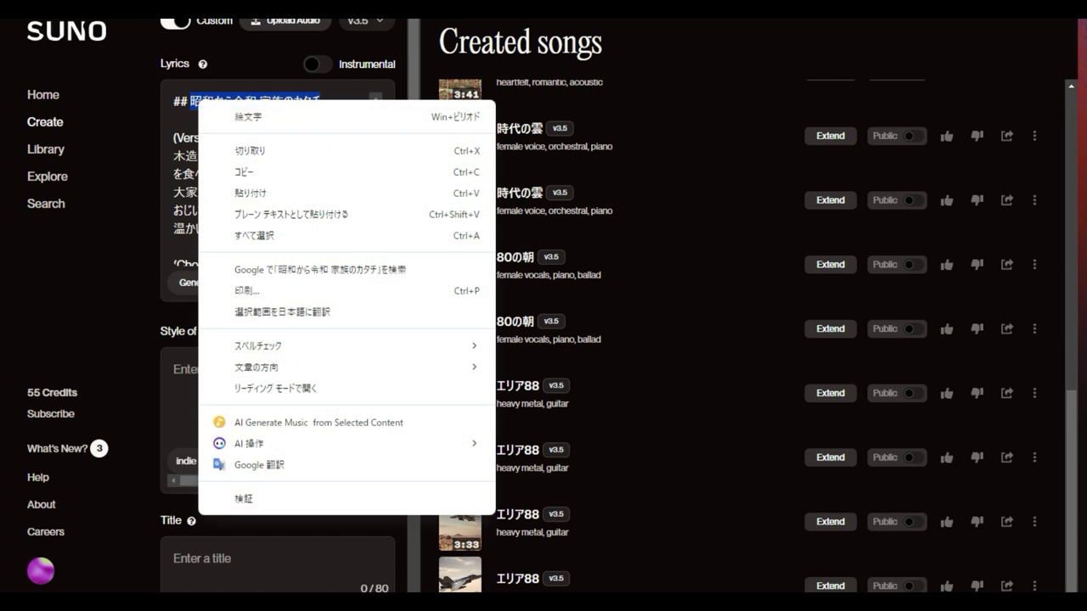
pyautogui.click(249, 150)
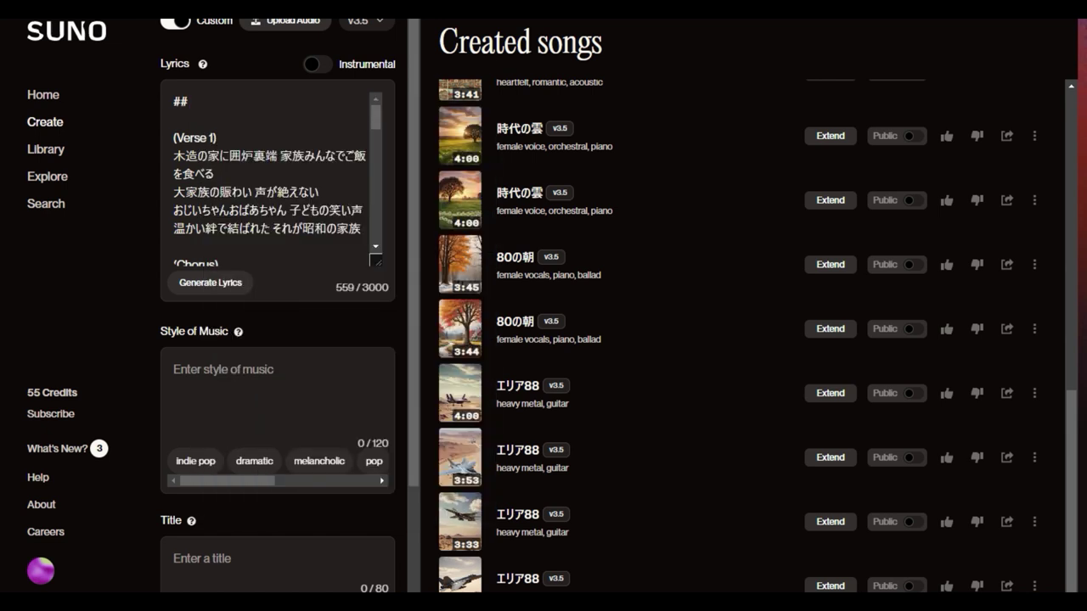
pyautogui.hotkey('ctrl', 'v')
# Remove the "##" mark, the "(Verse 1)" label and the blank lines above the first lyric line
pyautogui.click(216, 137)
pyautogui.hotkey('ctrl', 'shift', 'Home')
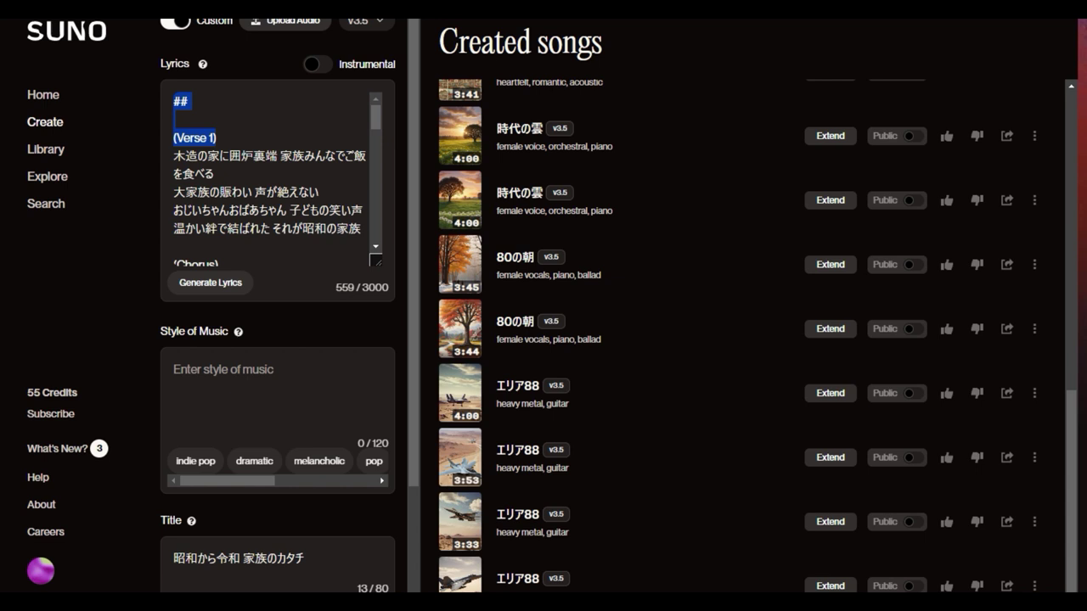
pyautogui.press('BackSpace')
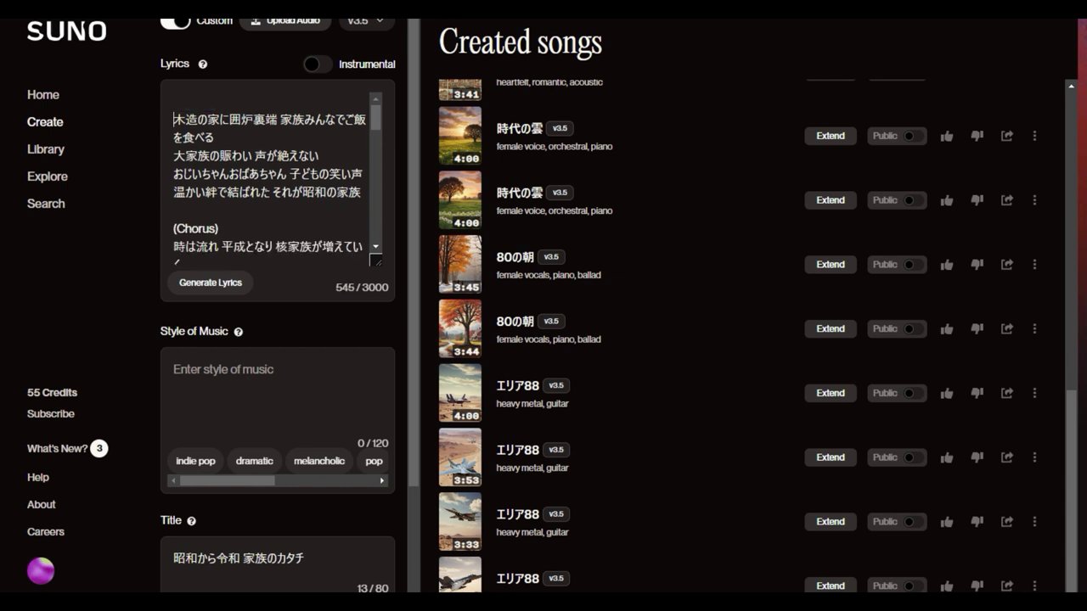
pyautogui.press('Delete')
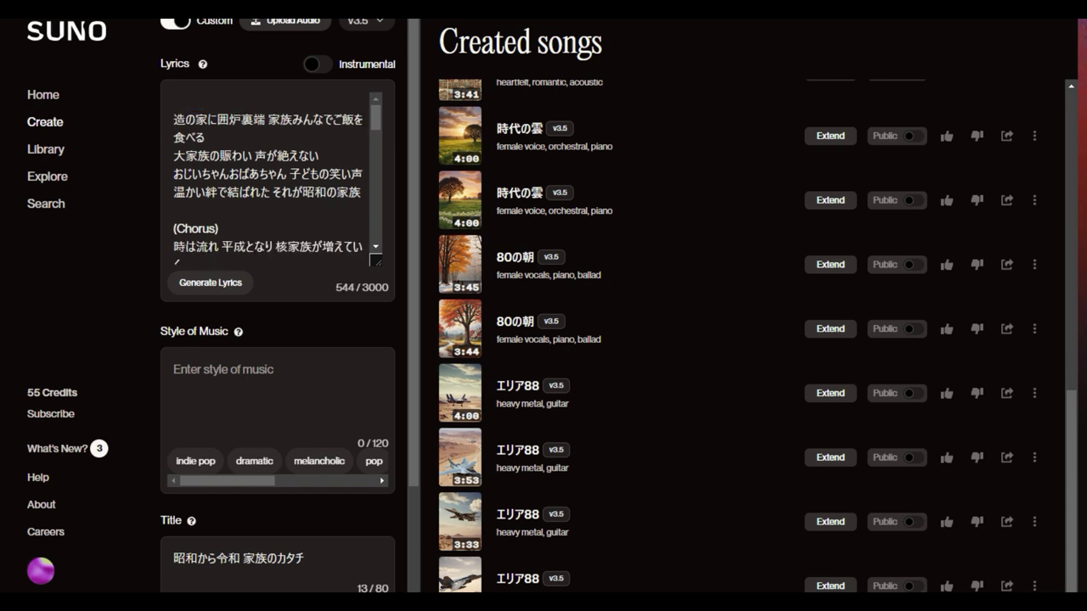
pyautogui.write('木')
pyautogui.press('BackSpace')
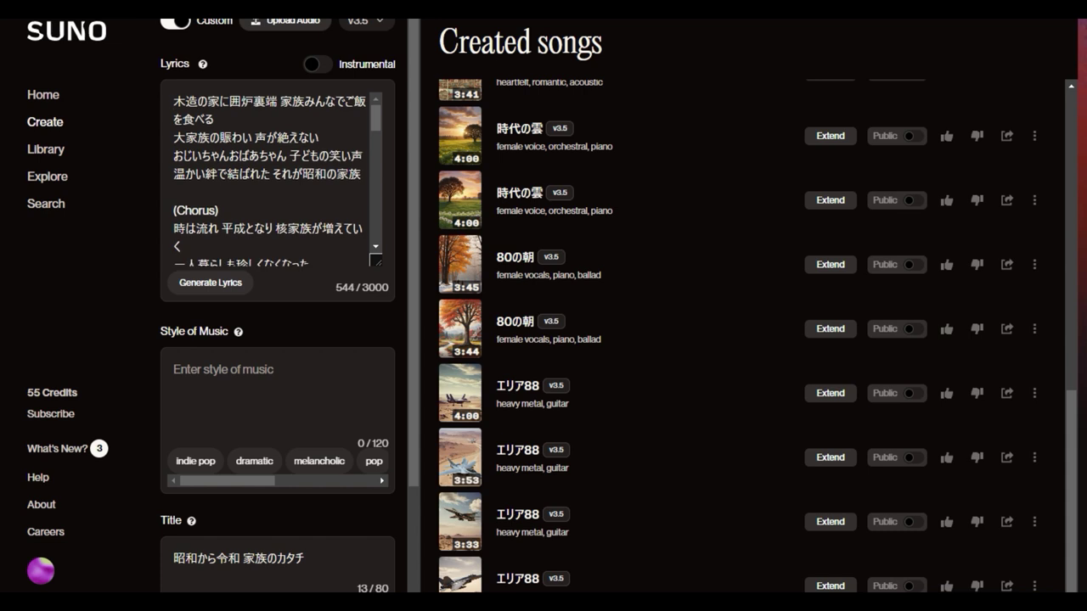
# Delete the first "(Chorus)" label and the "(Verse 2)" label from the lyrics, along with their extra line breaks
pyautogui.moveTo(219, 210); pyautogui.dragTo(173, 210)
pyautogui.press('BackSpace')
pyautogui.press('BackSpace')
pyautogui.scroll(-1, 271, 179)
pyautogui.scroll(-3, 272, 178)
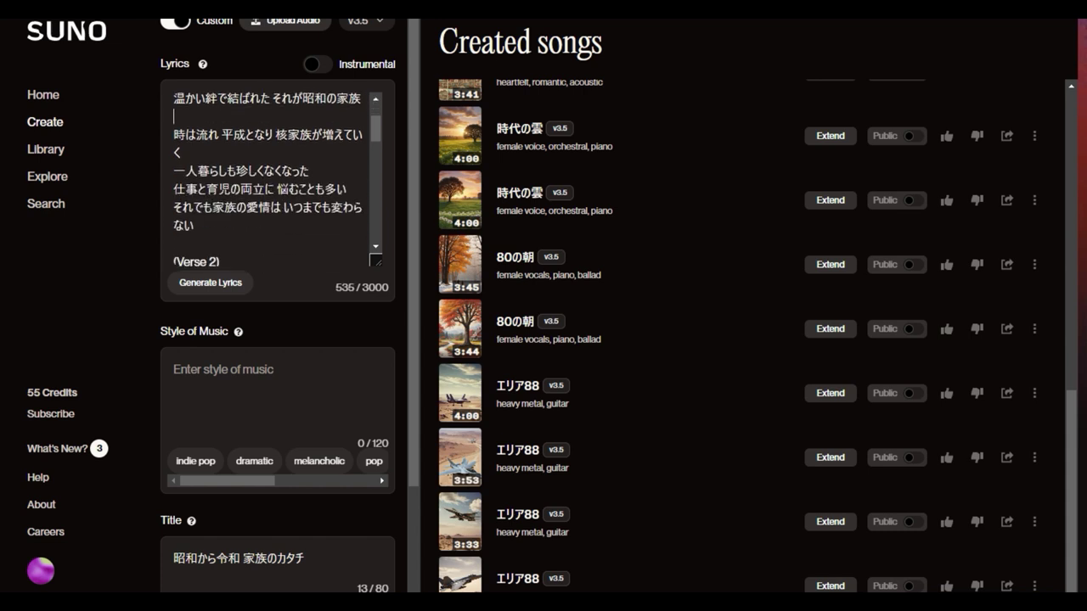
pyautogui.moveTo(219, 185); pyautogui.dragTo(173, 180)
pyautogui.press('BackSpace')
pyautogui.press('BackSpace')
# Delete the second "(Chorus)" label and the "(Bridge)" label from the lyrics, along with their extra line breaks
pyautogui.scroll(-3, 272, 178)
pyautogui.press('BackSpace')
pyautogui.press('BackSpace')
pyautogui.scroll(-3, 272, 178)
pyautogui.moveTo(216, 138); pyautogui.dragTo(173, 137)
pyautogui.press('BackSpace')
pyautogui.press('BackSpace')
# Delete the final "(Chorus)" label and the "(Outro)" label from the lyrics, along with their extra line breaks
pyautogui.scroll(-2, 272, 178)
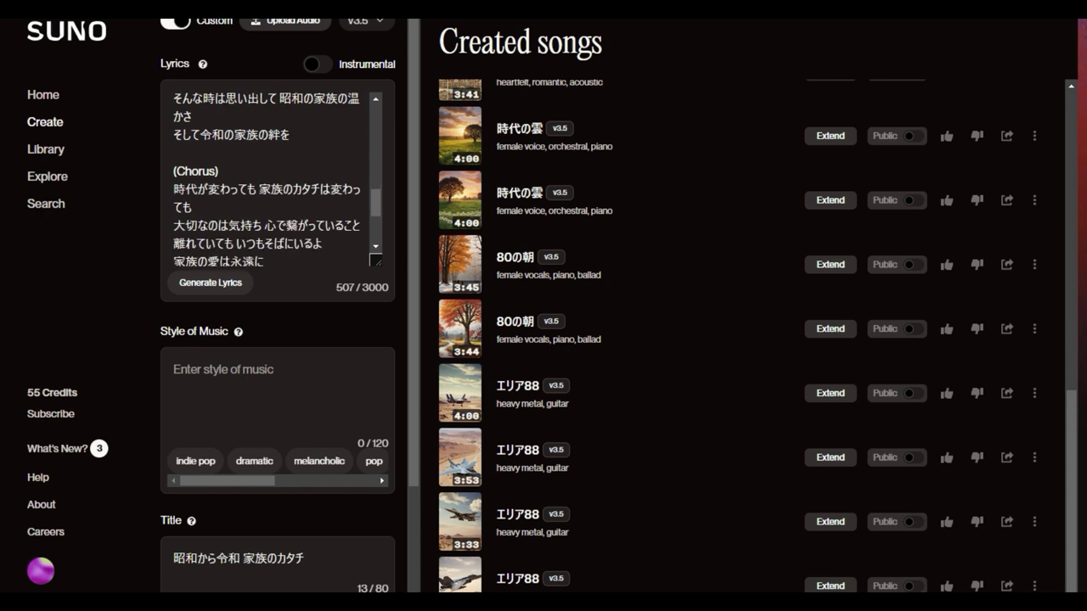
pyautogui.moveTo(219, 171); pyautogui.dragTo(173, 147)
pyautogui.press('BackSpace')
pyautogui.press('BackSpace')
pyautogui.scroll(-3, 272, 178)
pyautogui.press('BackSpace')
pyautogui.press('BackSpace')
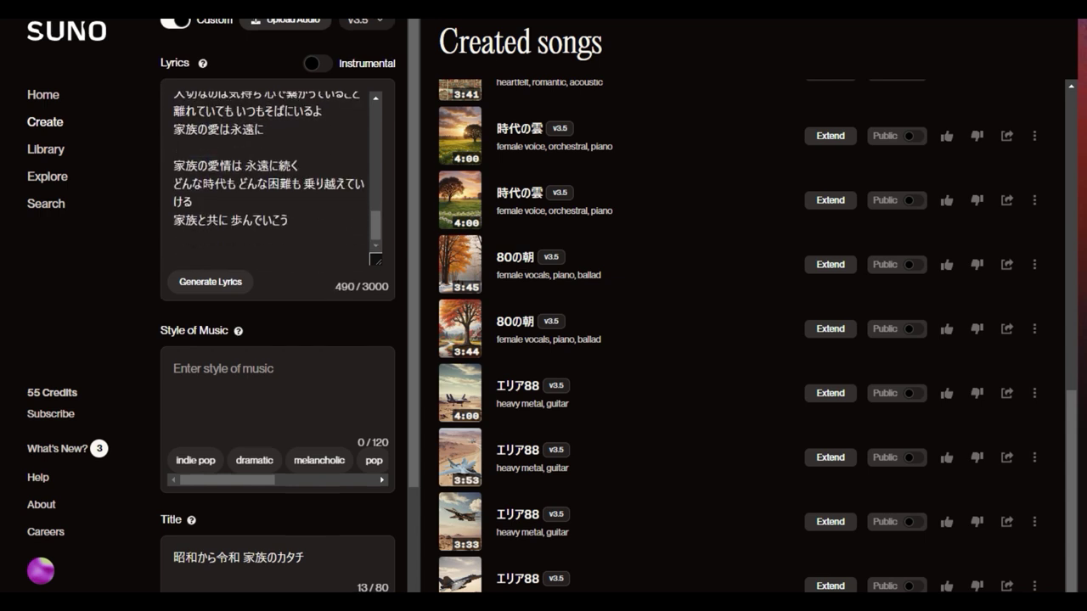
# Set the style of music to "j-pop, electro" from the suggested tags and create the song
pyautogui.scroll(-2, 271, 179)
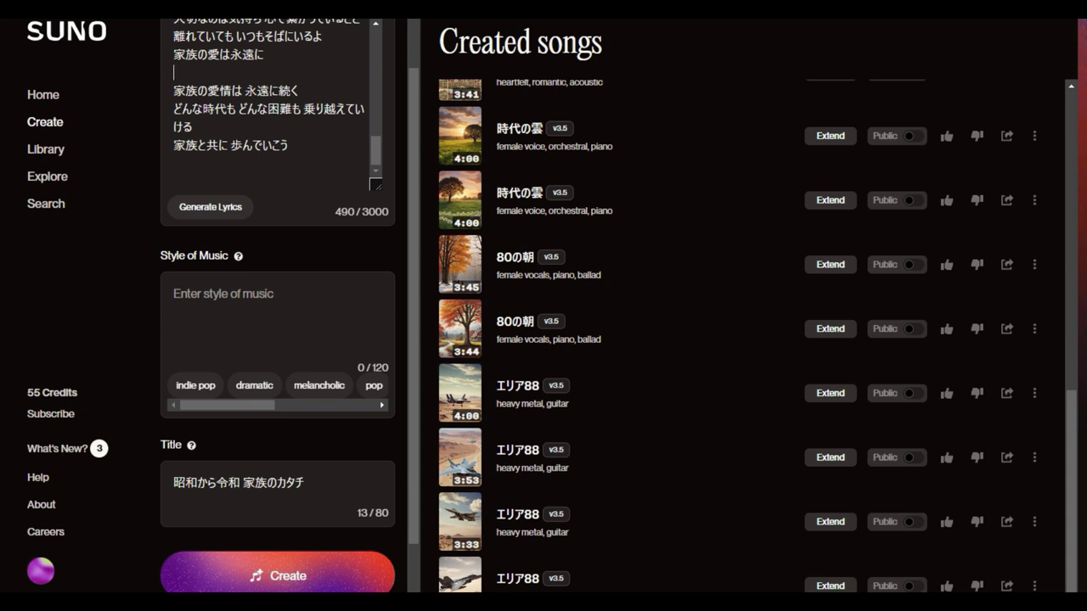
pyautogui.hscroll(3, 275, 386)
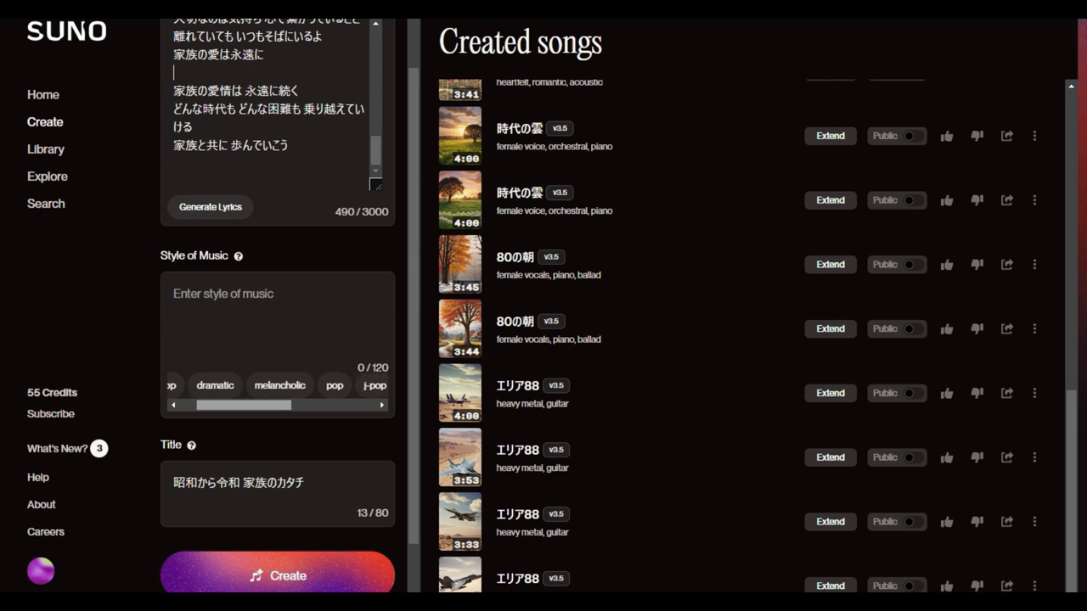
pyautogui.hscroll(1, 276, 386)
pyautogui.hscroll(1, 276, 387)
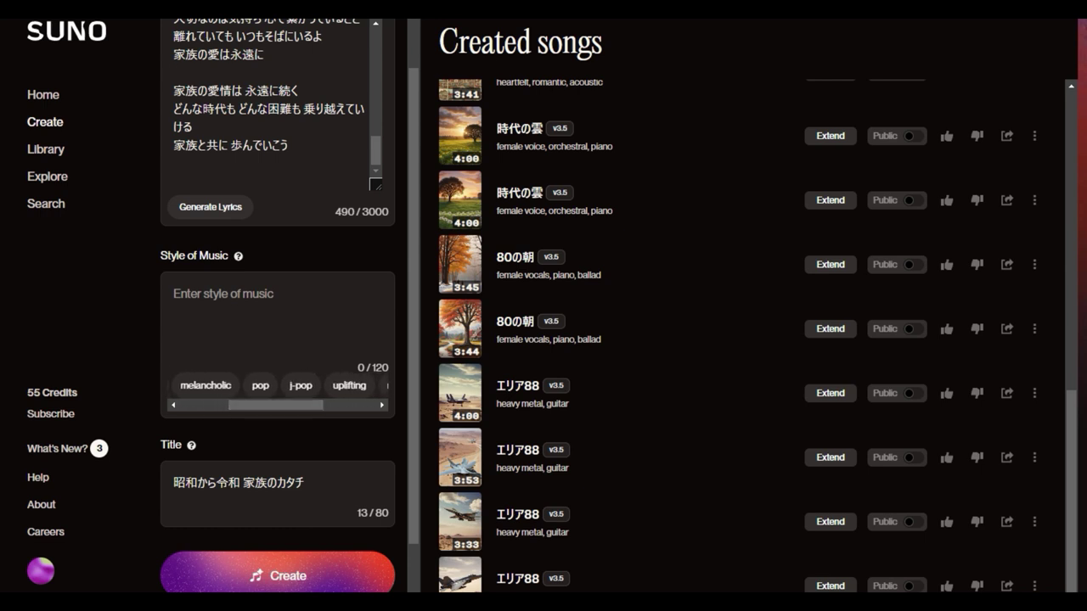
pyautogui.click(300, 386)
pyautogui.hscroll(5, 276, 386)
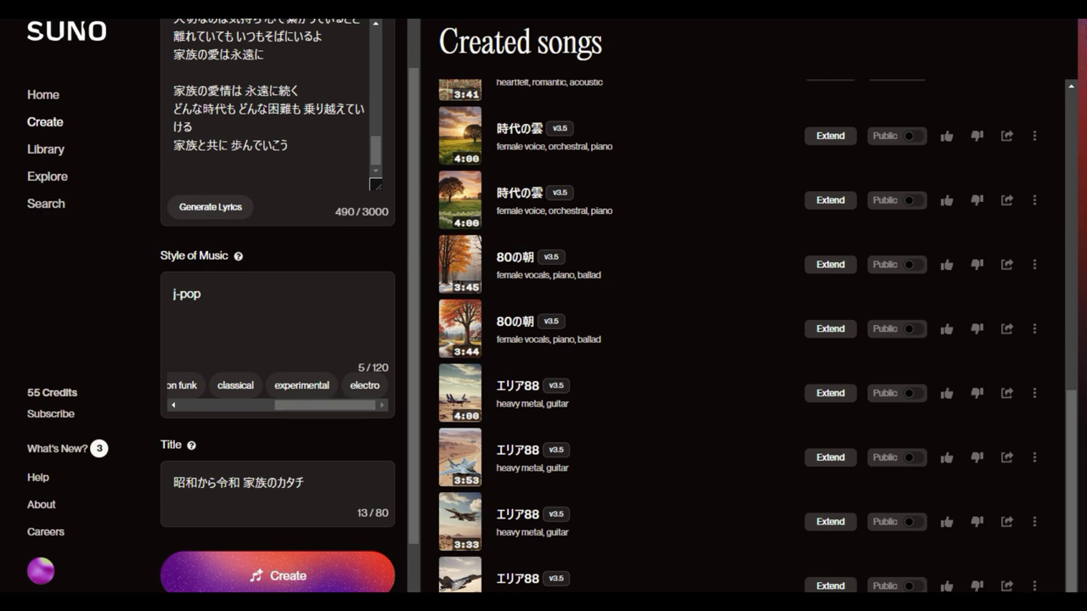
pyautogui.click(364, 384)
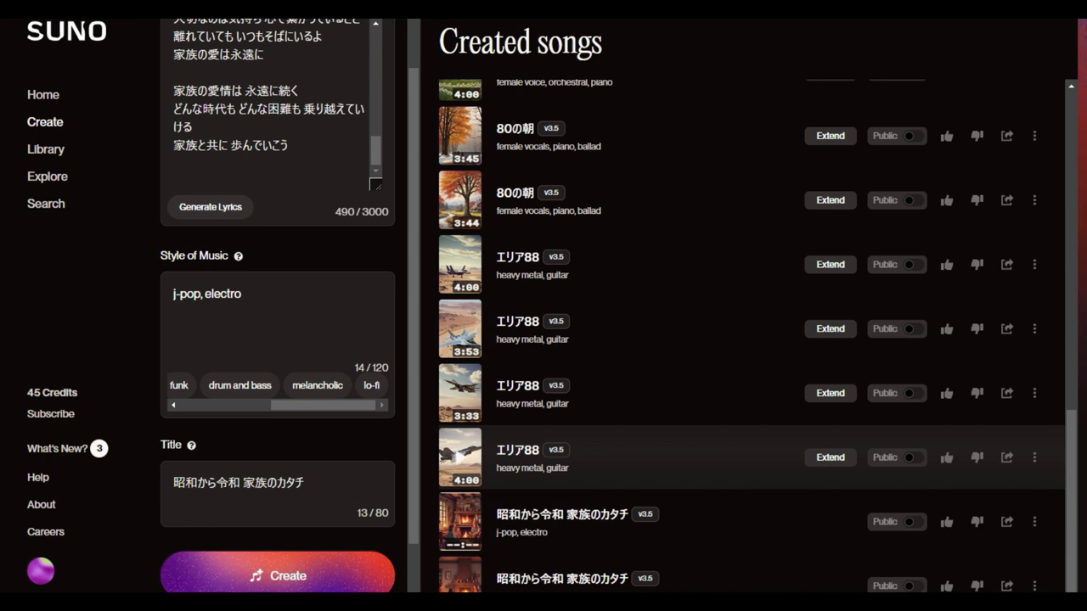
# Play part of the last エリア88 track in the created songs and pause it
pyautogui.click(459, 456)
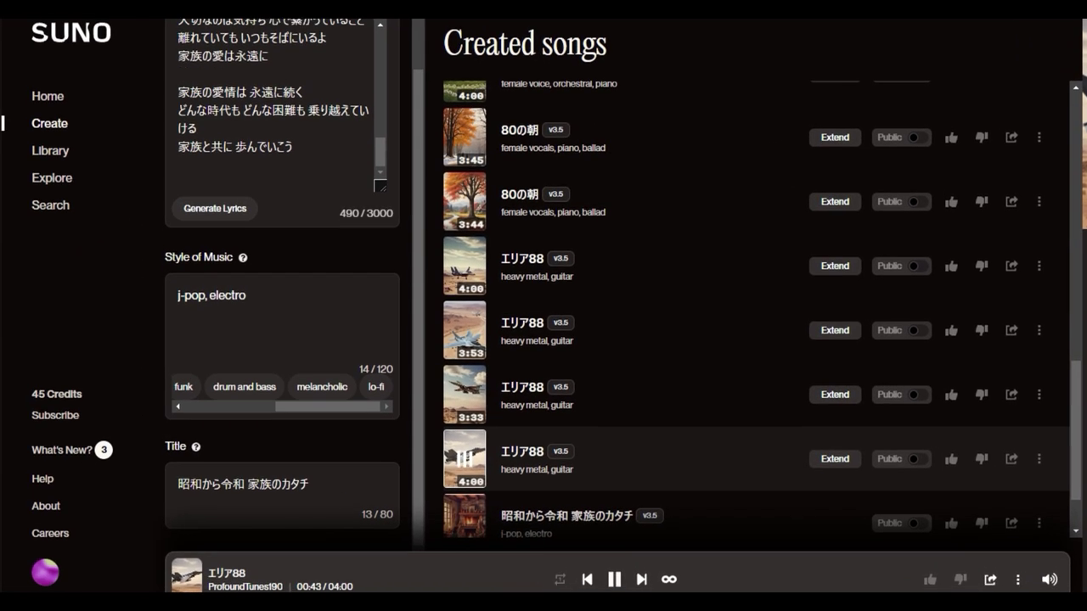
pyautogui.click(463, 463)
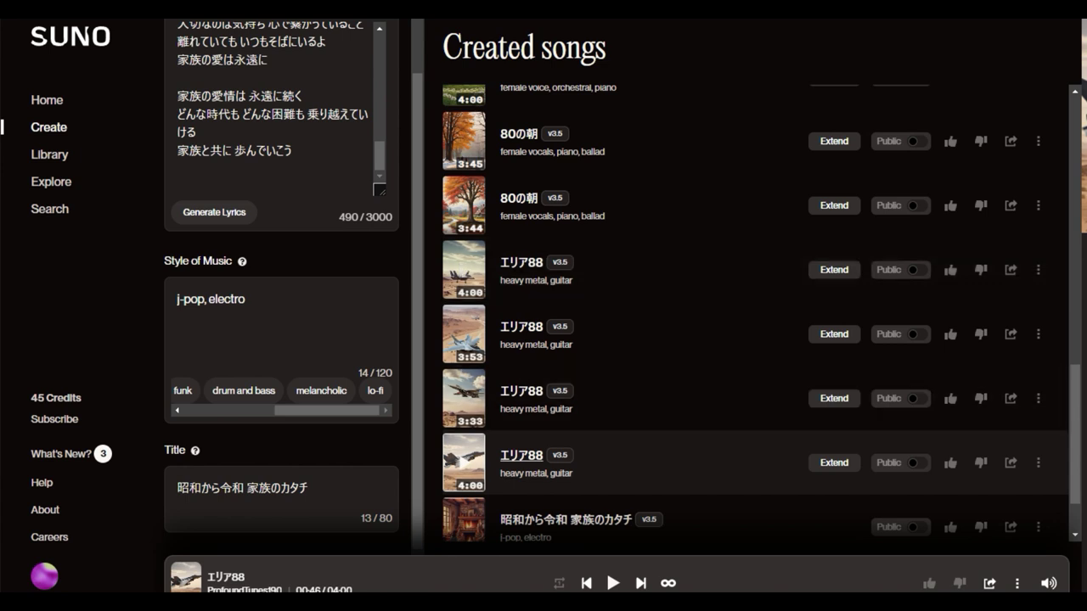
# Play the first generated version of 昭和から令和 家族のカタチ while following its lyrics
pyautogui.scroll(-1, 522, 454)
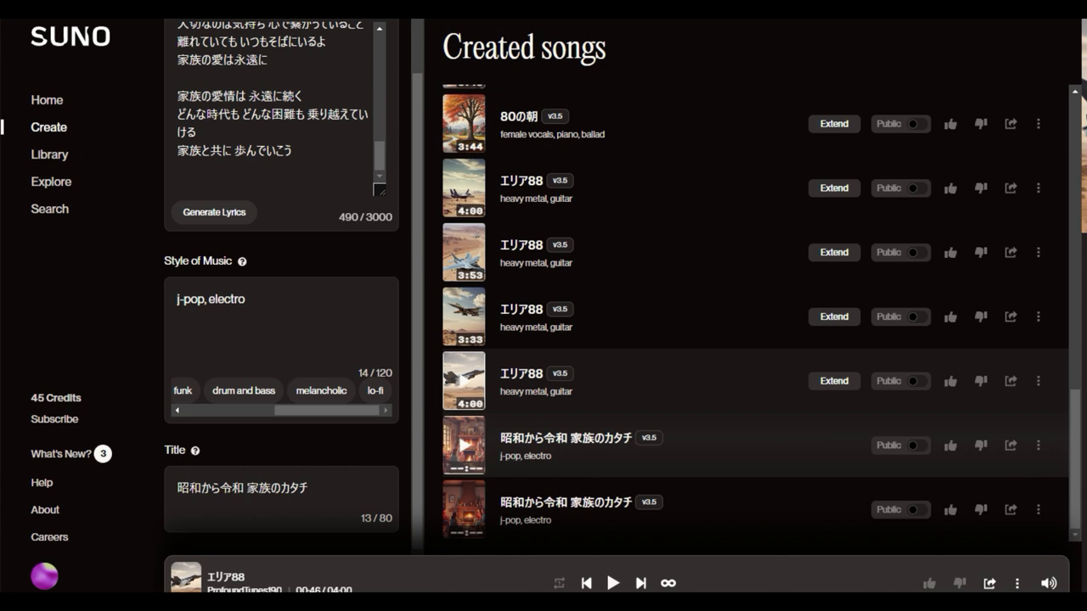
pyautogui.click(465, 445)
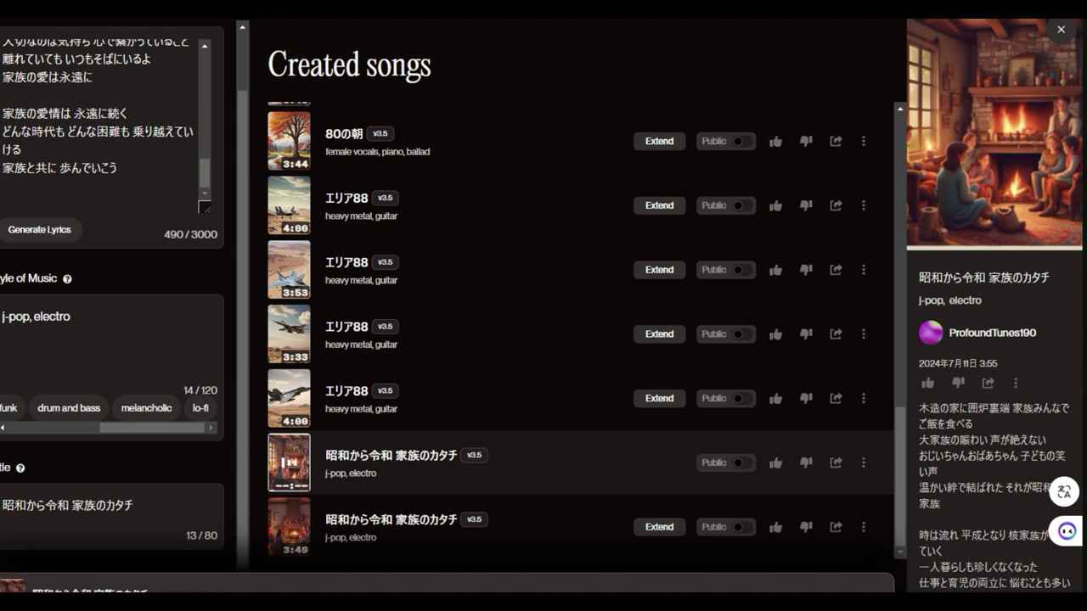
pyautogui.scroll(-2, 994, 306)
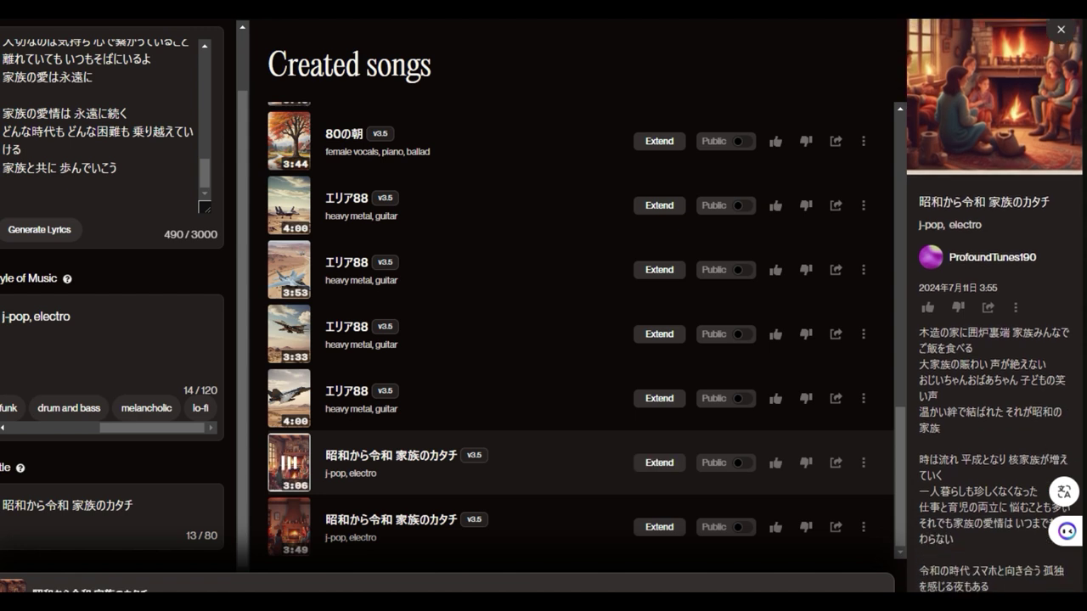
pyautogui.scroll(-2, 994, 305)
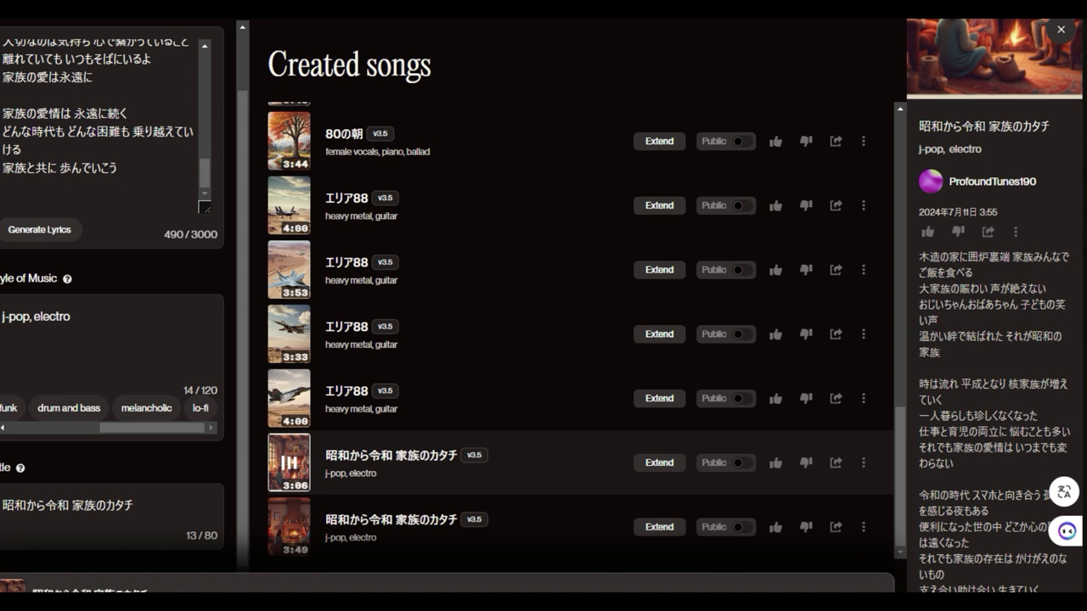
pyautogui.scroll(-2, 994, 306)
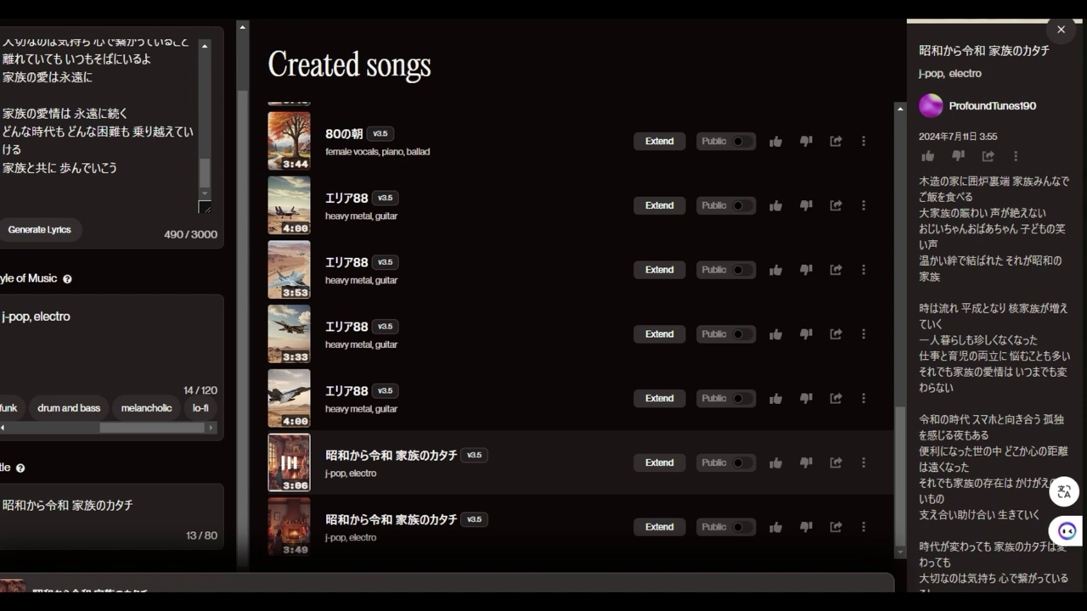
pyautogui.scroll(-2, 993, 340)
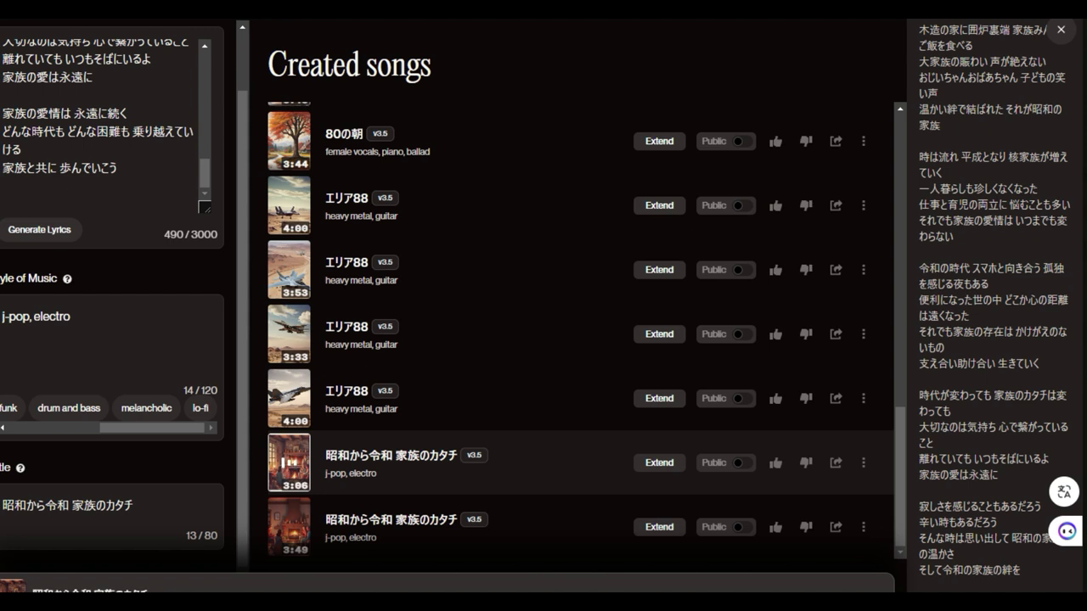
# Listen to the second generated version of 昭和から令和 家族のカタチ, view its cover and lyrics, and pause playback
pyautogui.moveTo(290, 527)
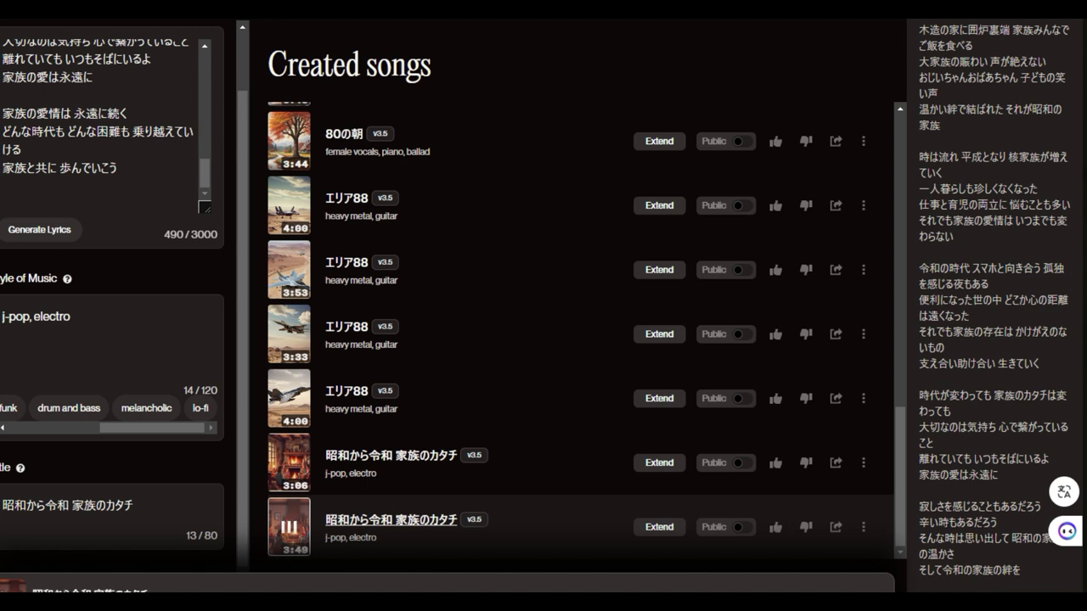
pyautogui.scroll(3, 993, 305)
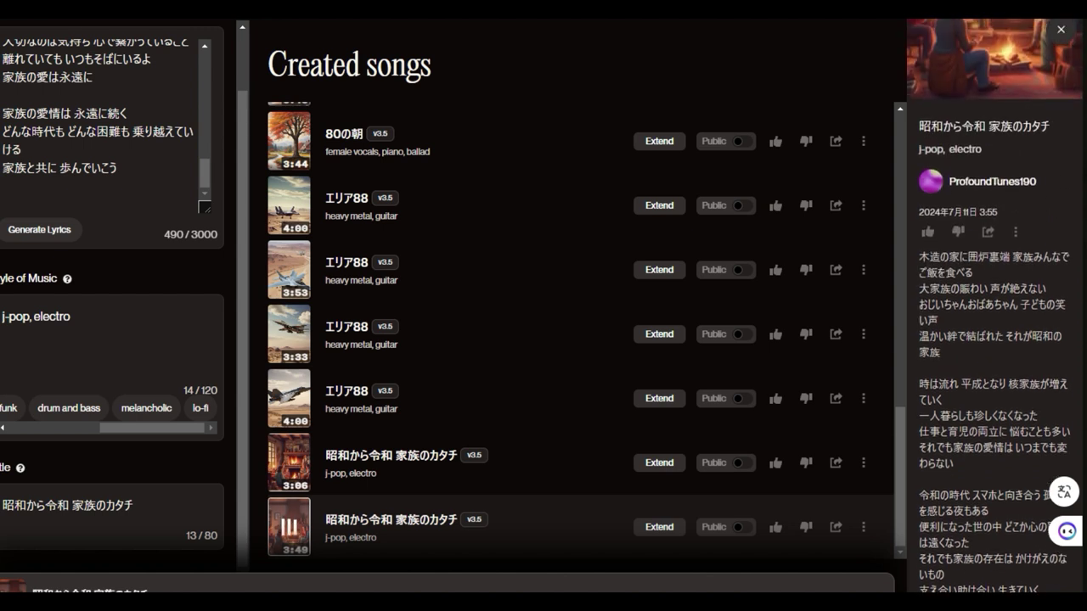
pyautogui.scroll(2, 993, 306)
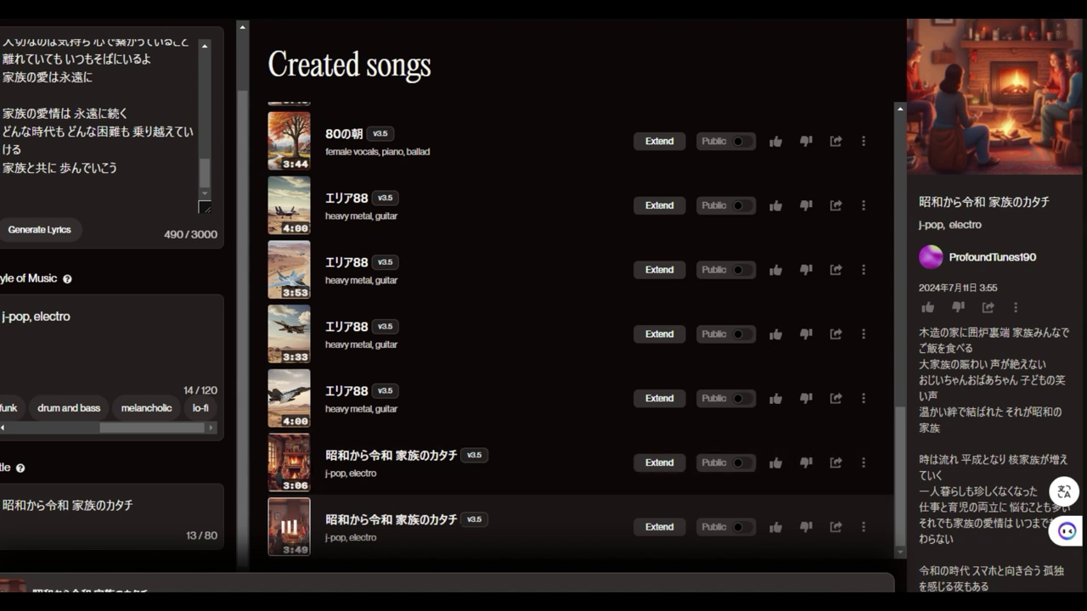
pyautogui.click(288, 527)
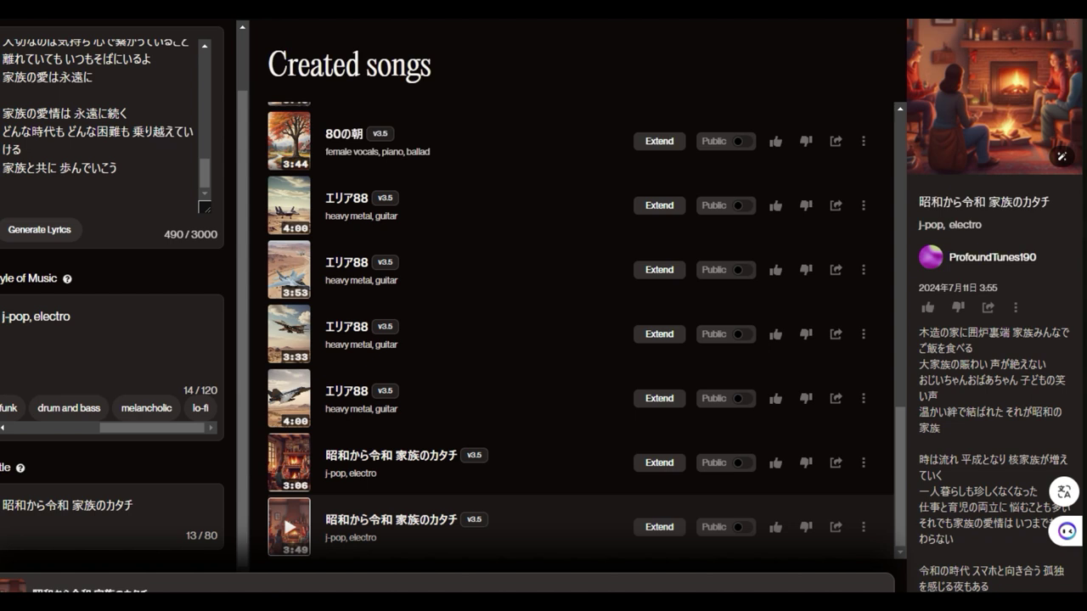